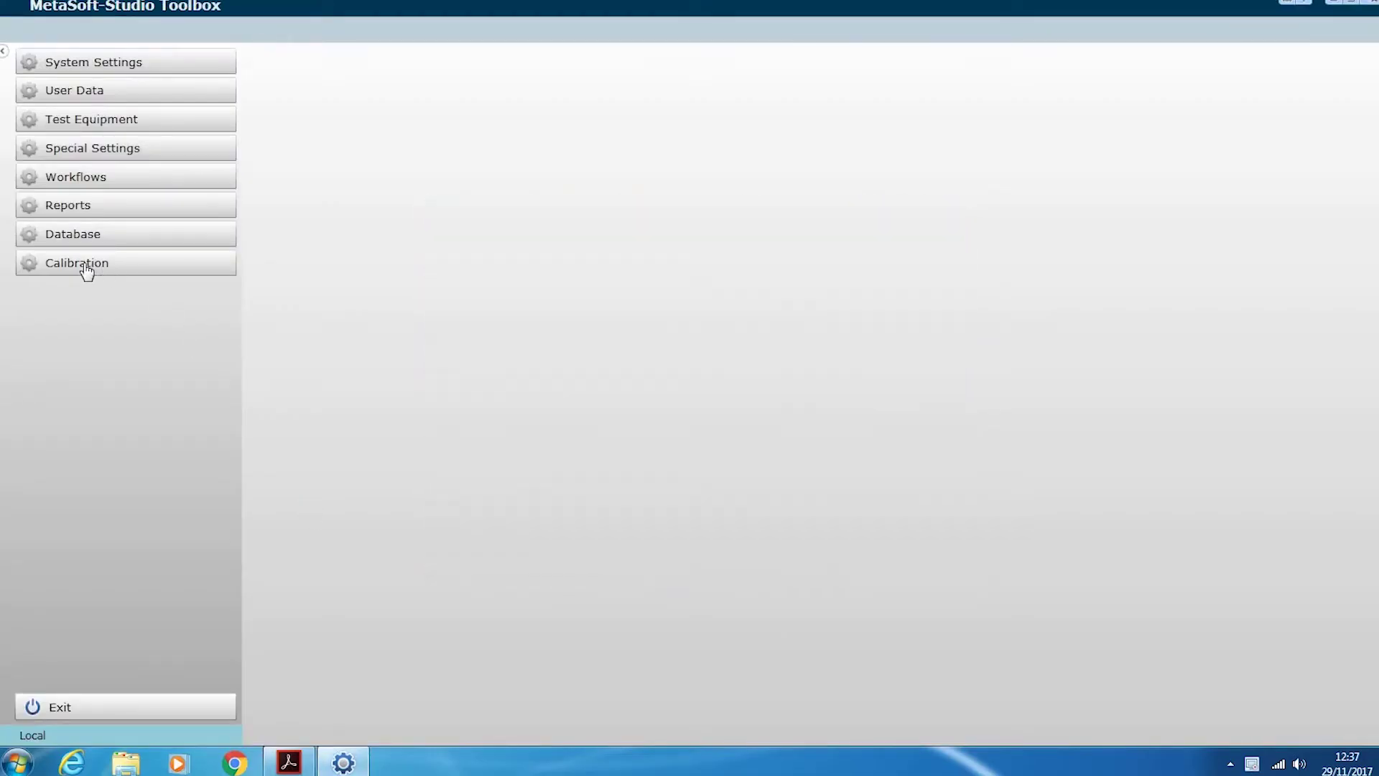
# Calibrate the pressure sensor at 1008 mBar and run both gas sensor calibration steps with fresh ambient air and CORTEX Calibration Gas.
pyautogui.click(84, 265)
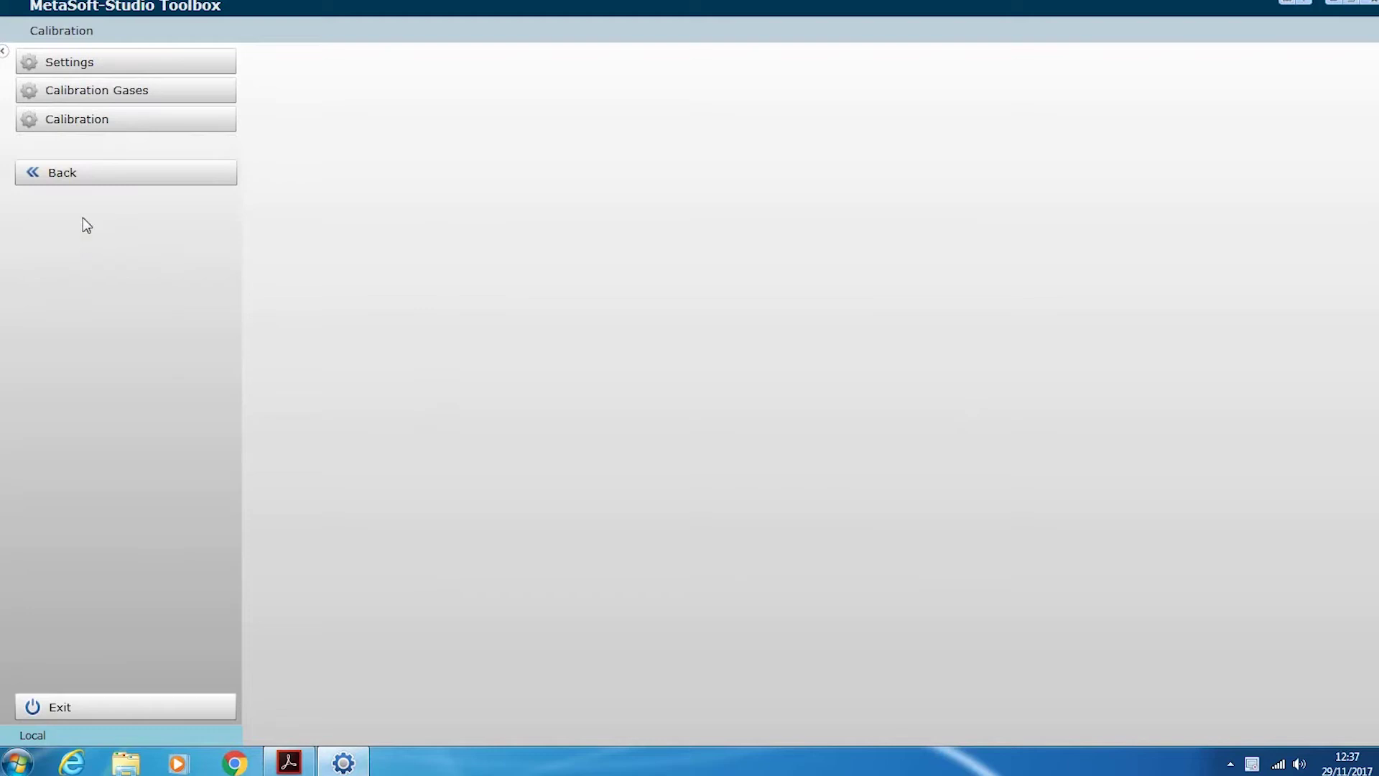
pyautogui.click(79, 129)
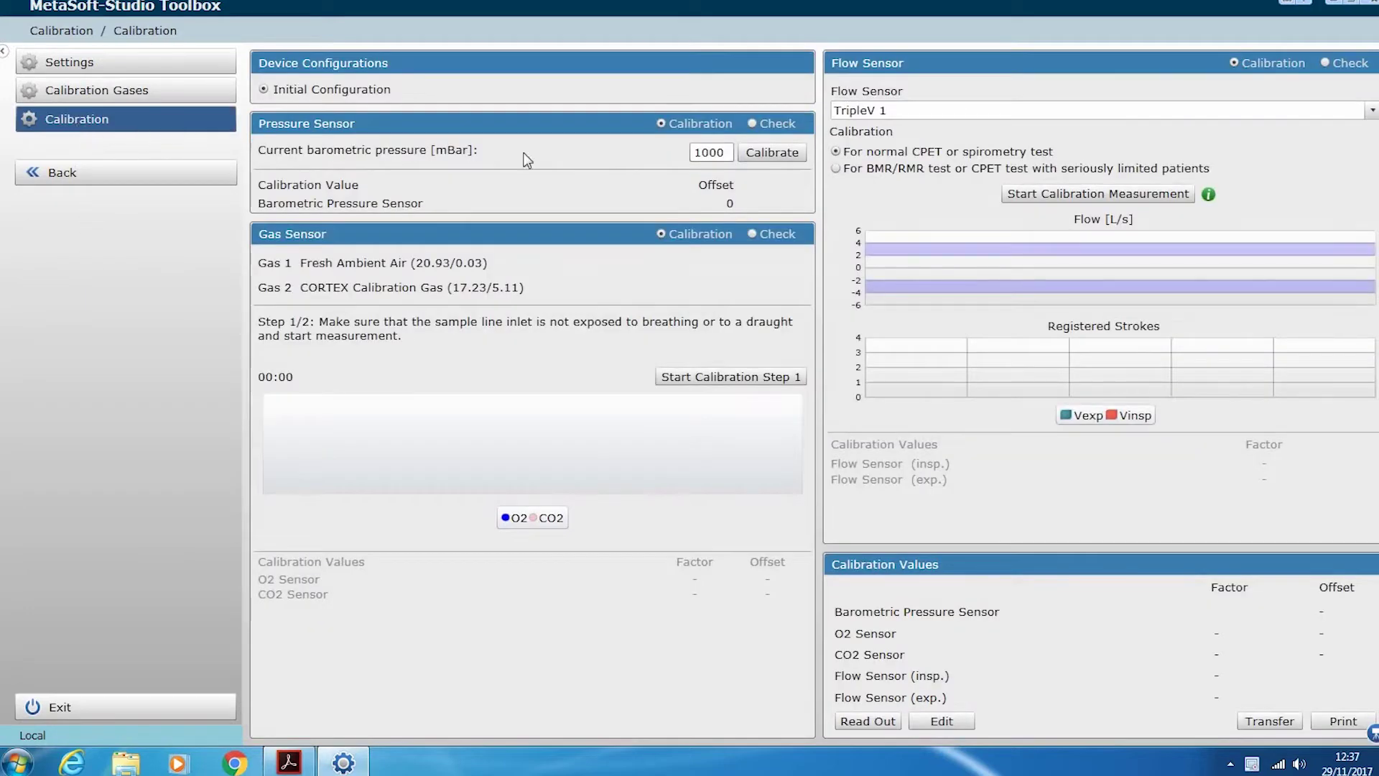
pyautogui.click(760, 153)
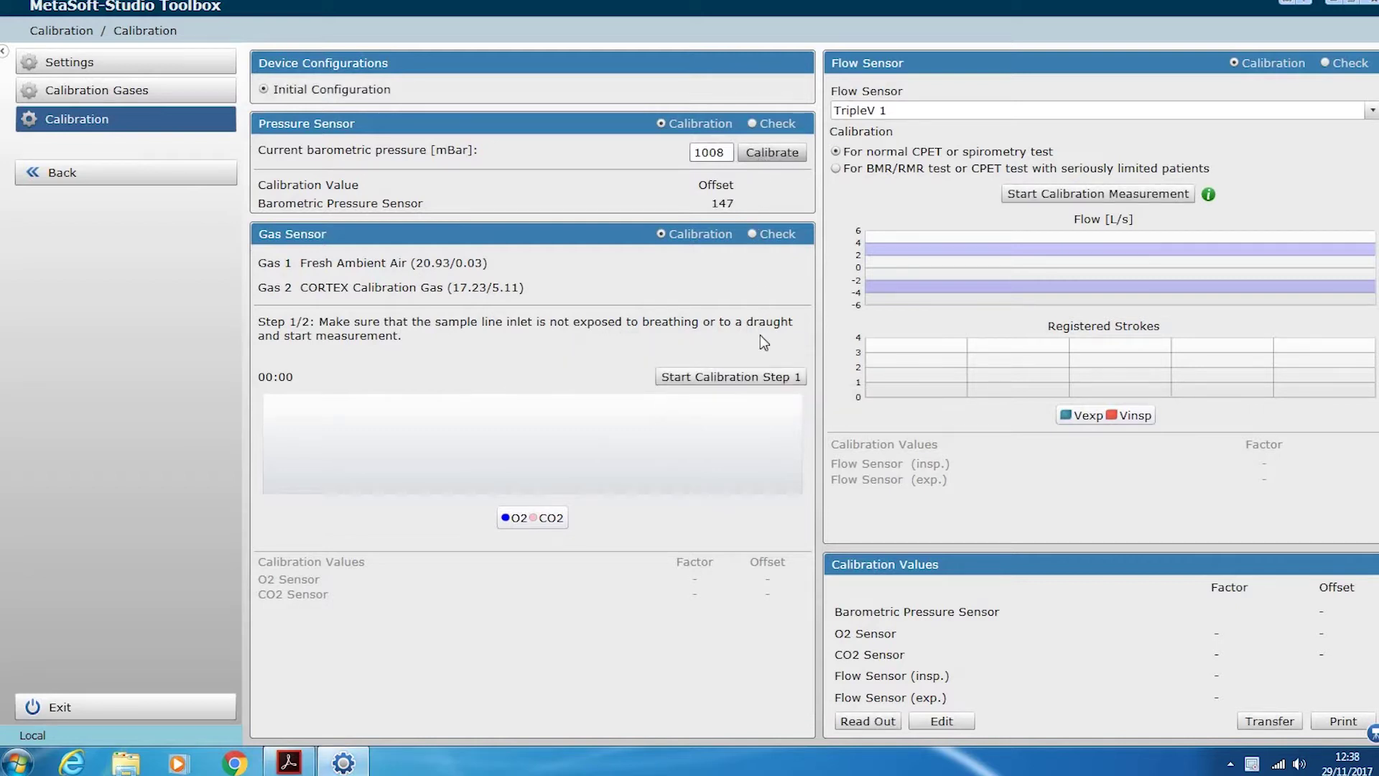
pyautogui.click(766, 378)
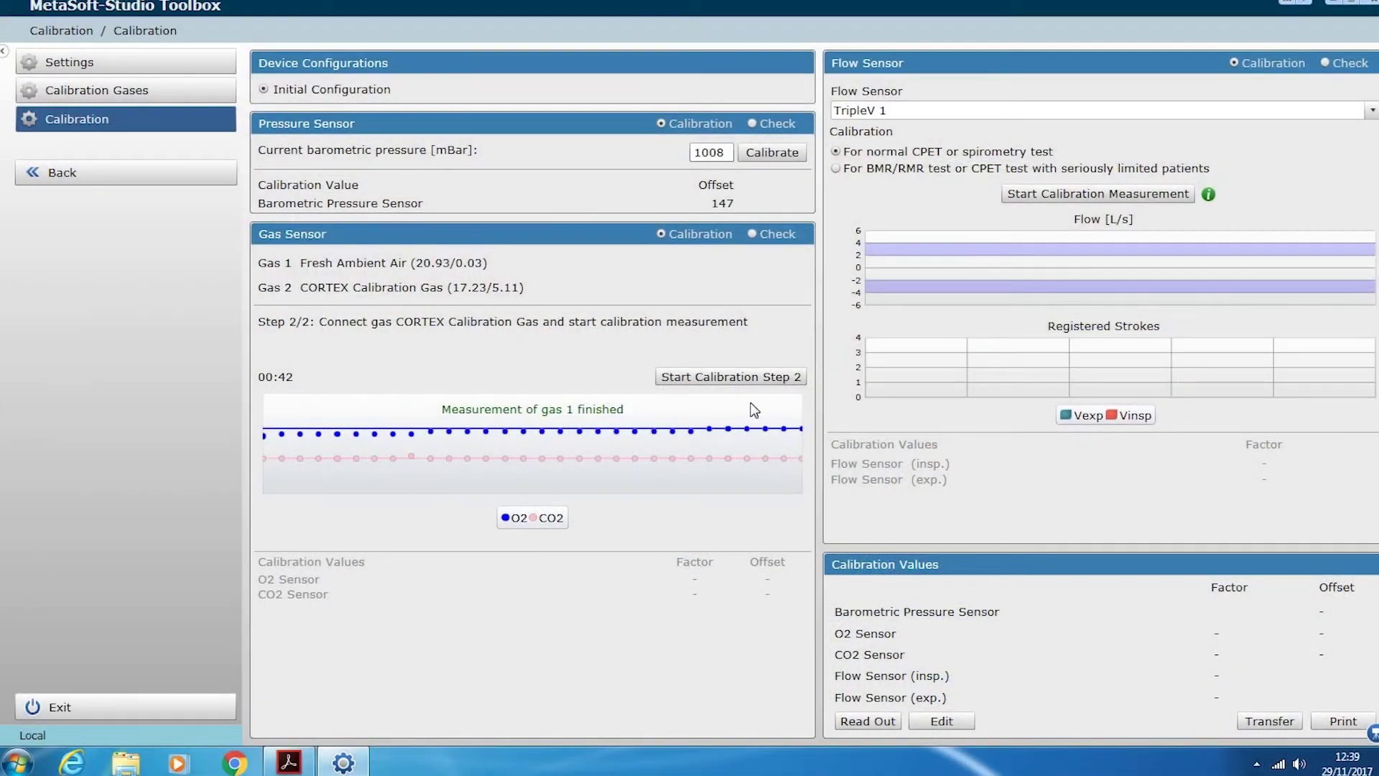
pyautogui.click(748, 376)
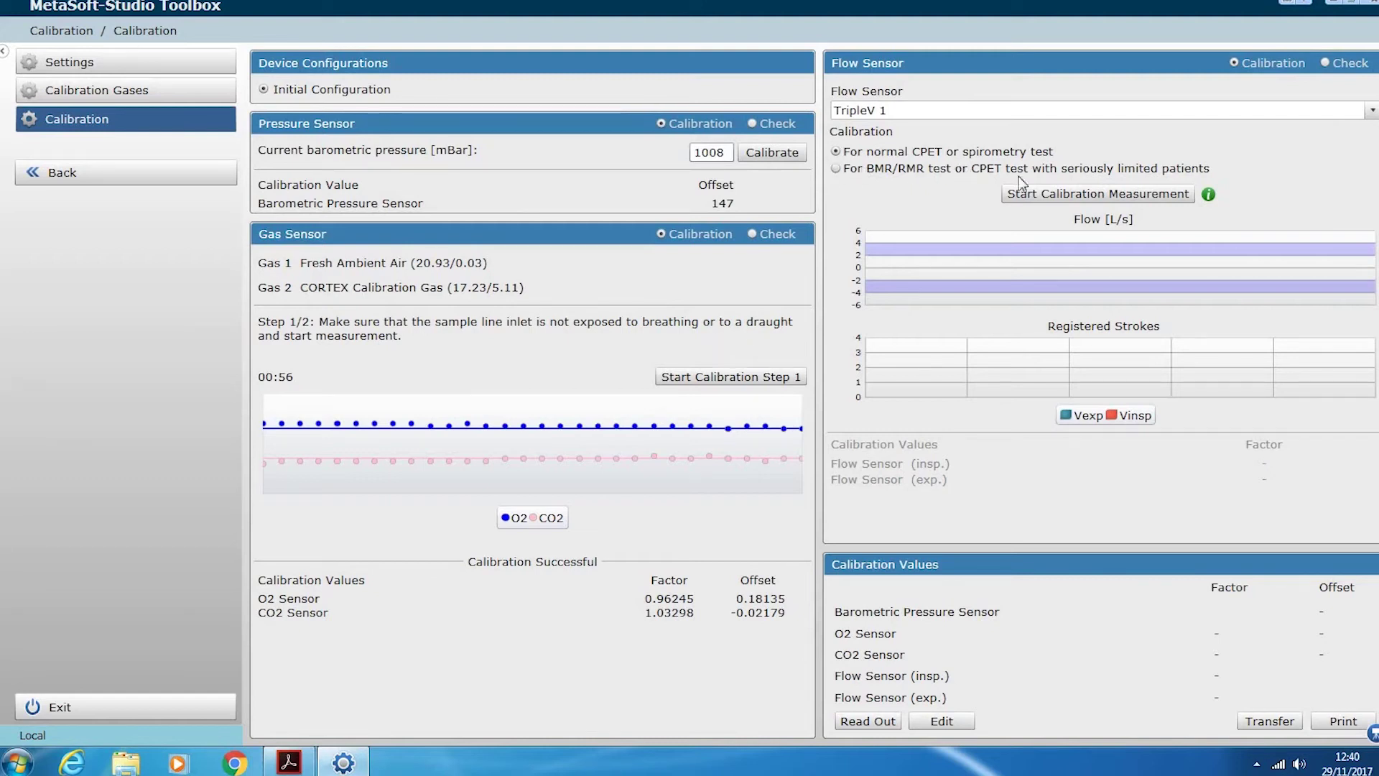
# Calibrate the TripleV 1 flow sensor for a normal CPET or spirometry test, transfer the calibration values, and exit the toolbox.
pyautogui.click(1053, 197)
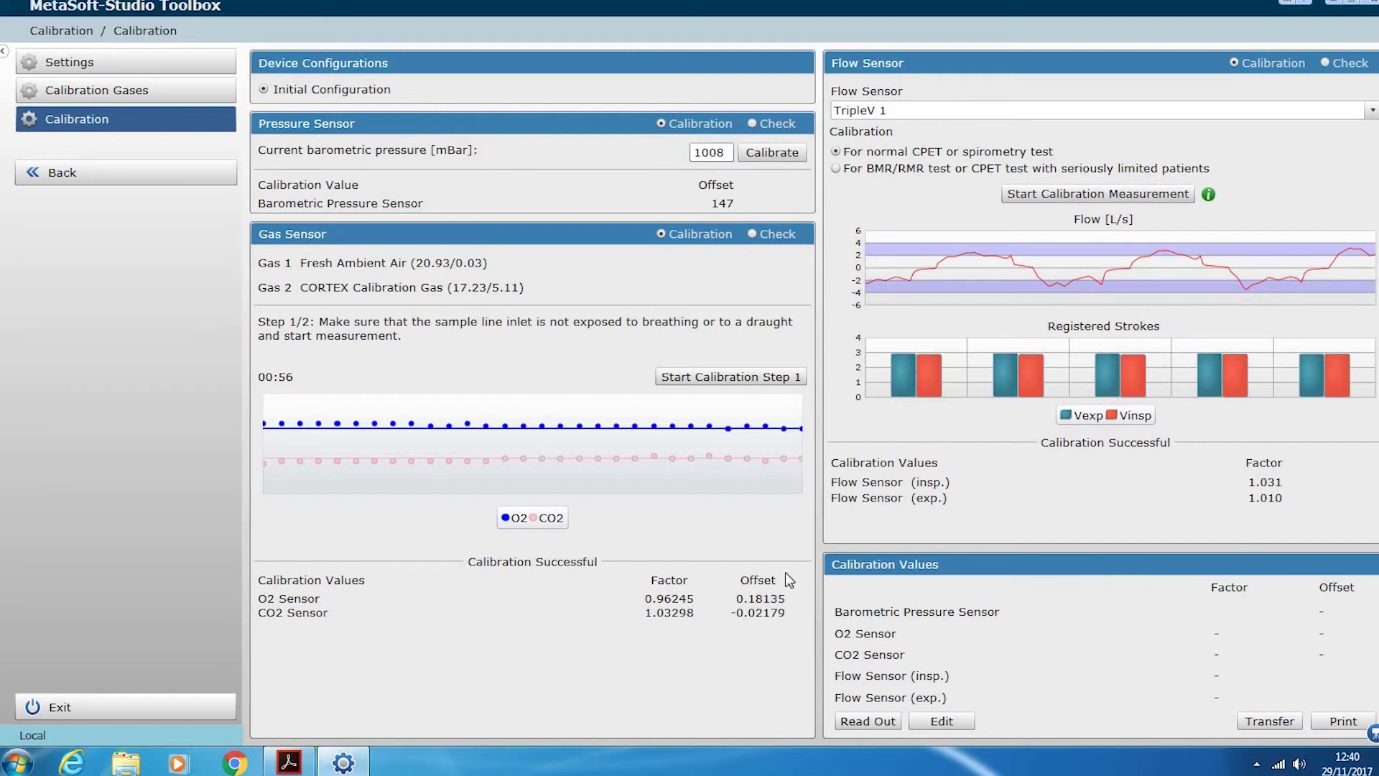
pyautogui.click(1251, 719)
pyautogui.click(99, 710)
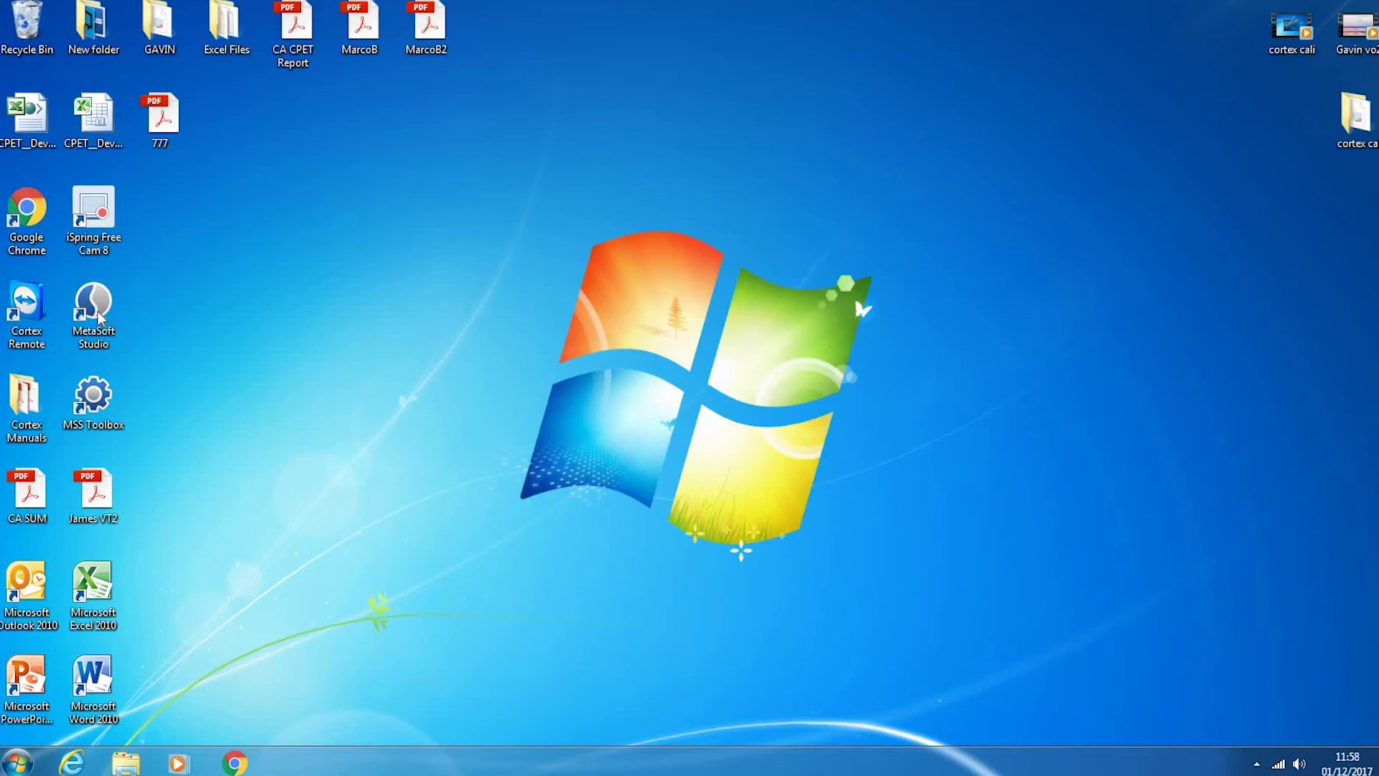
# Launch MetaSoft Studio and choose the UOS Basic CPET workflow.
pyautogui.click(100, 321)
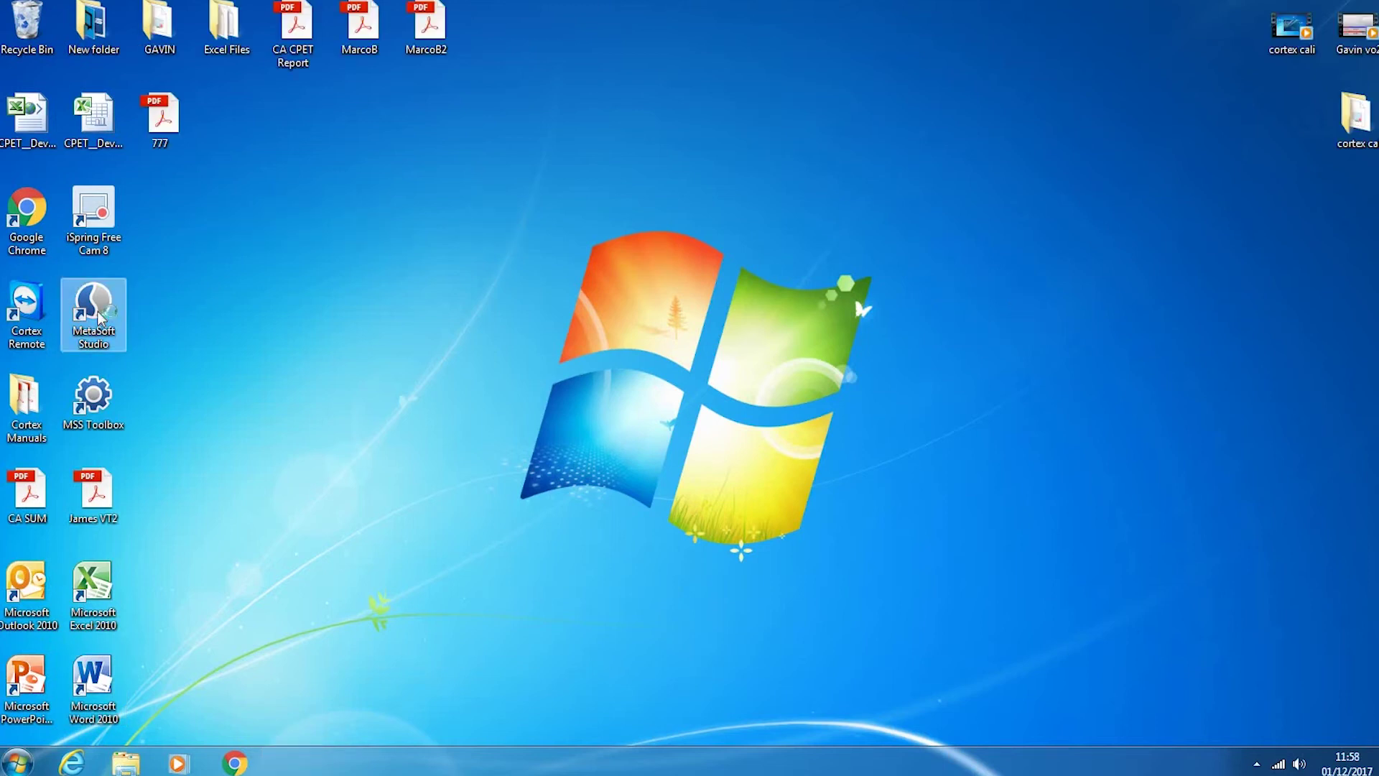
pyautogui.doubleClick(99, 321)
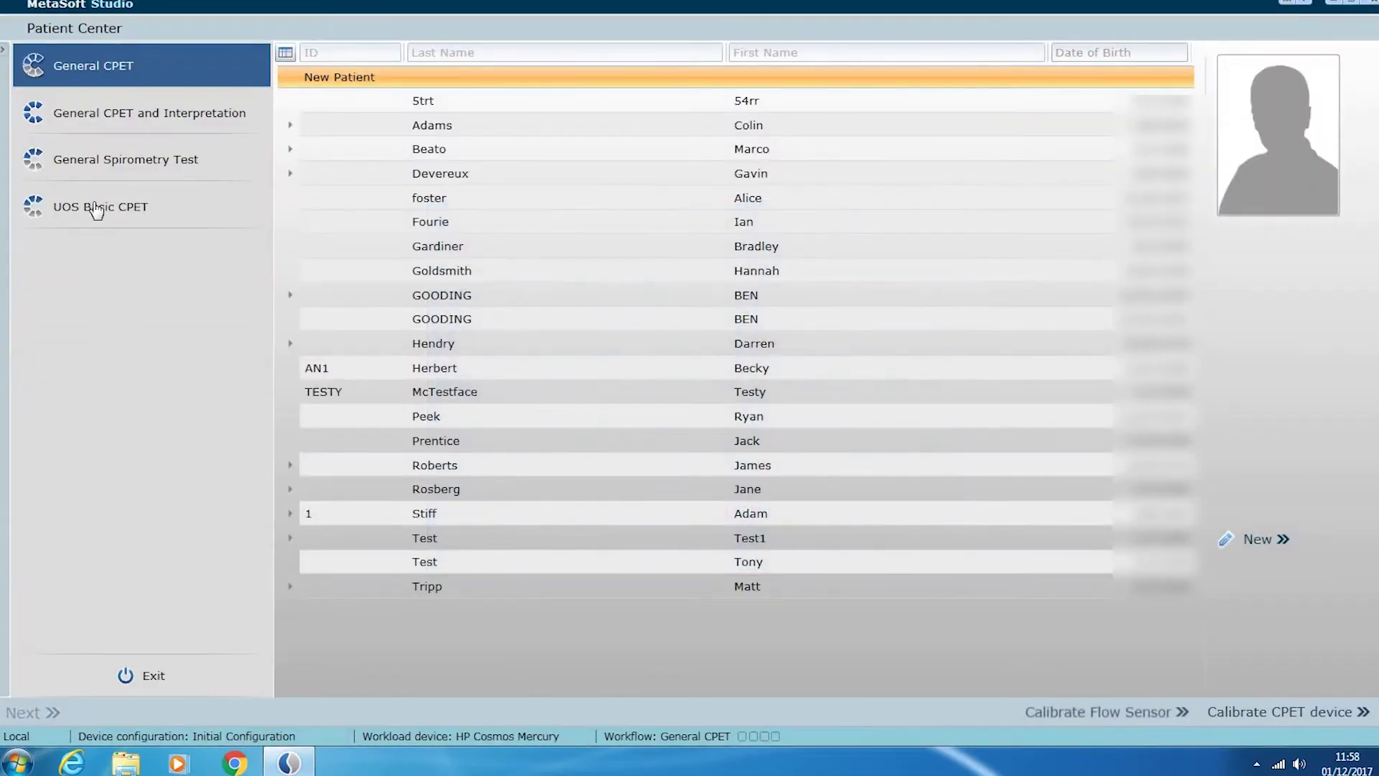
pyautogui.click(97, 212)
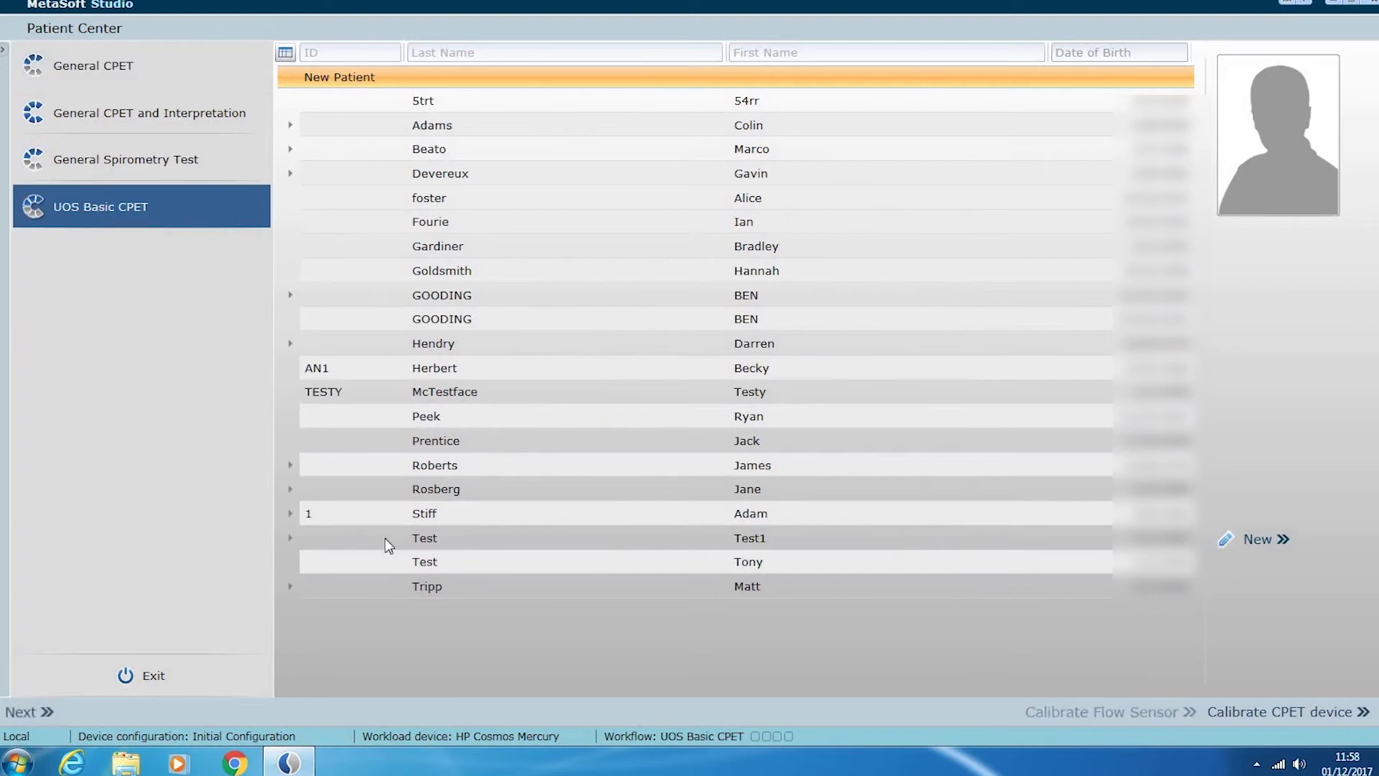
# Select the existing male test patient and accept the patient data unchanged to proceed to the CPET preparation.
pyautogui.click(441, 544)
pyautogui.click(448, 565)
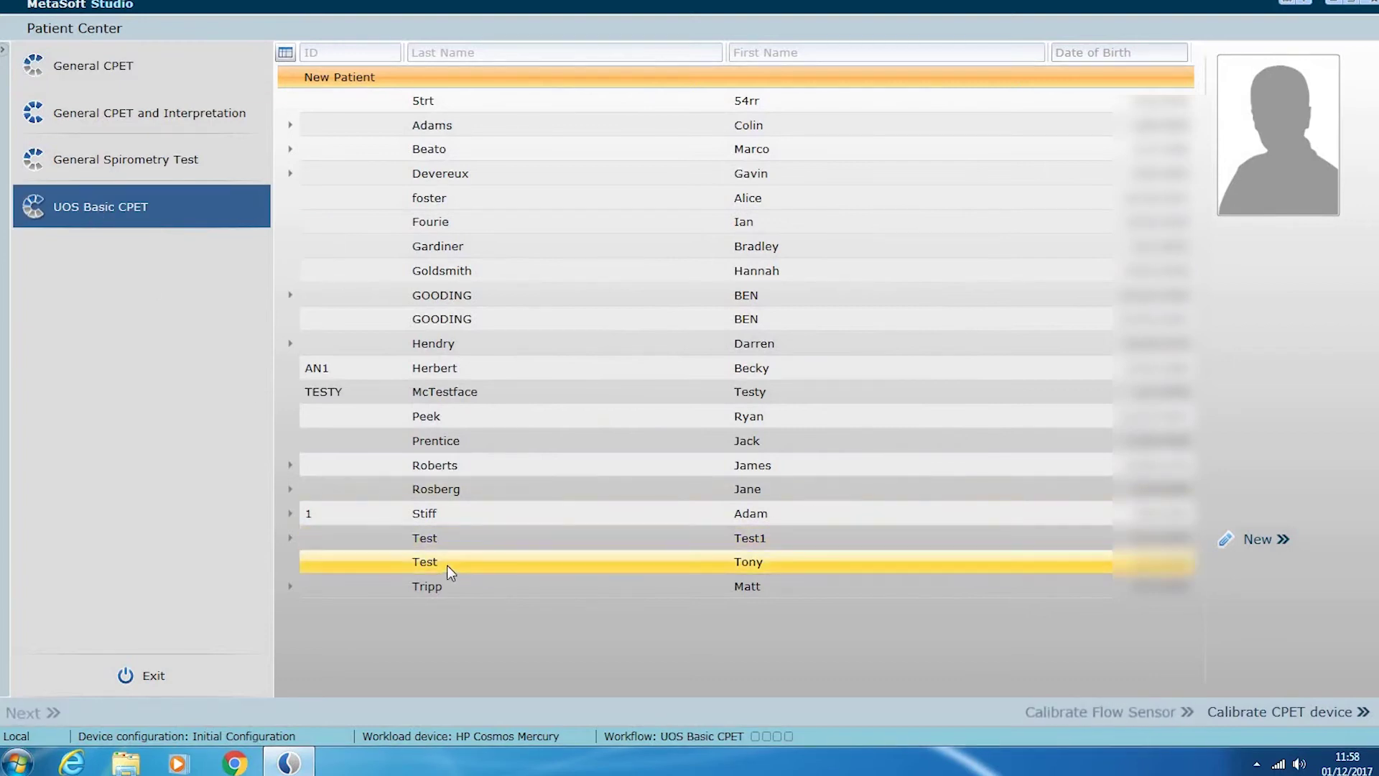
pyautogui.click(32, 713)
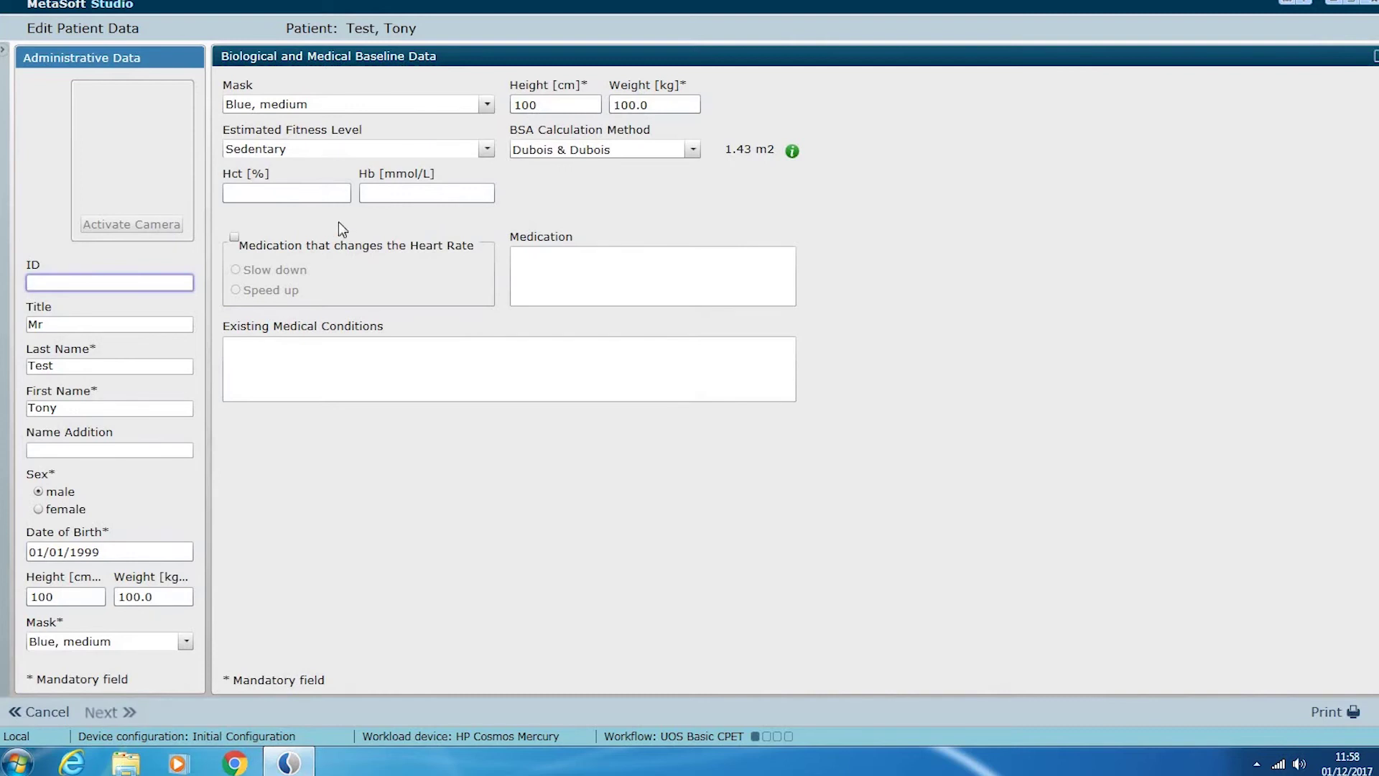
pyautogui.click(126, 713)
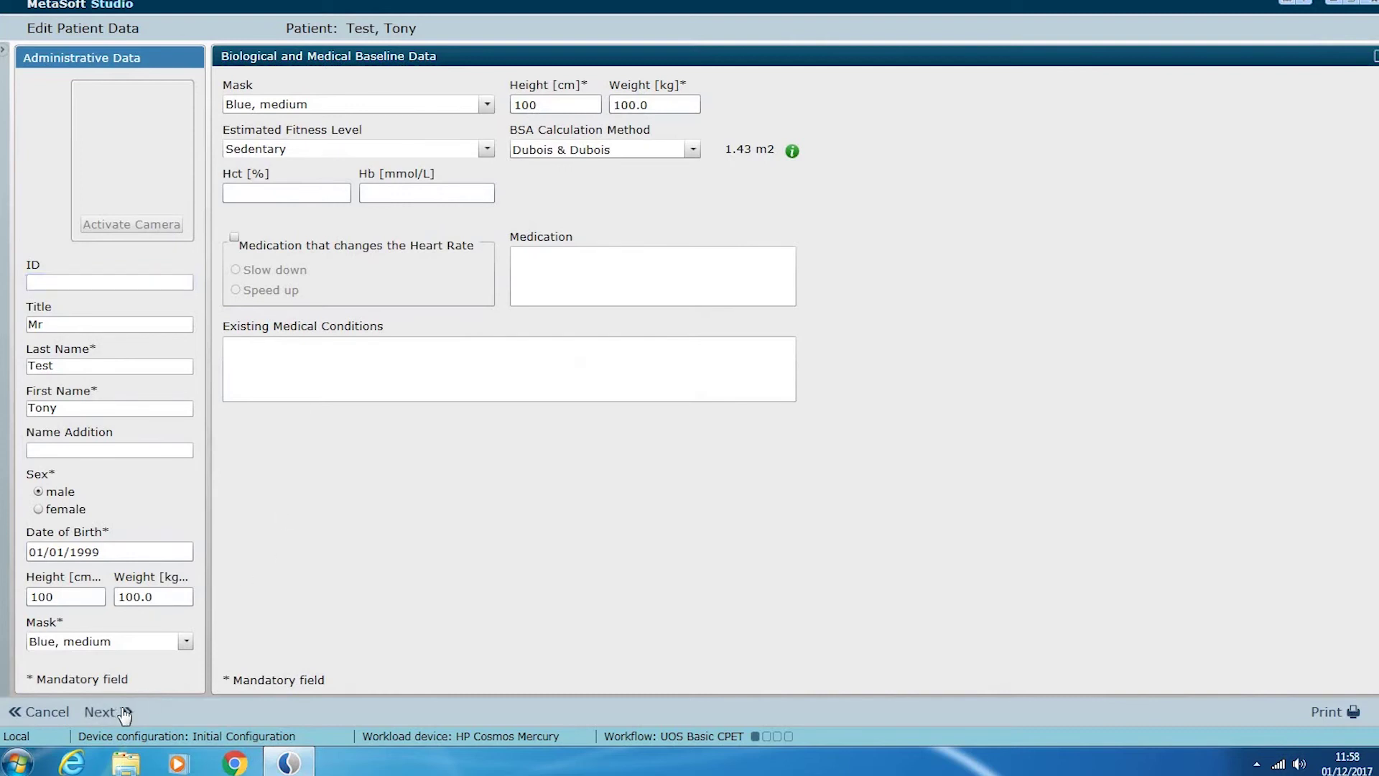
pyautogui.click(126, 713)
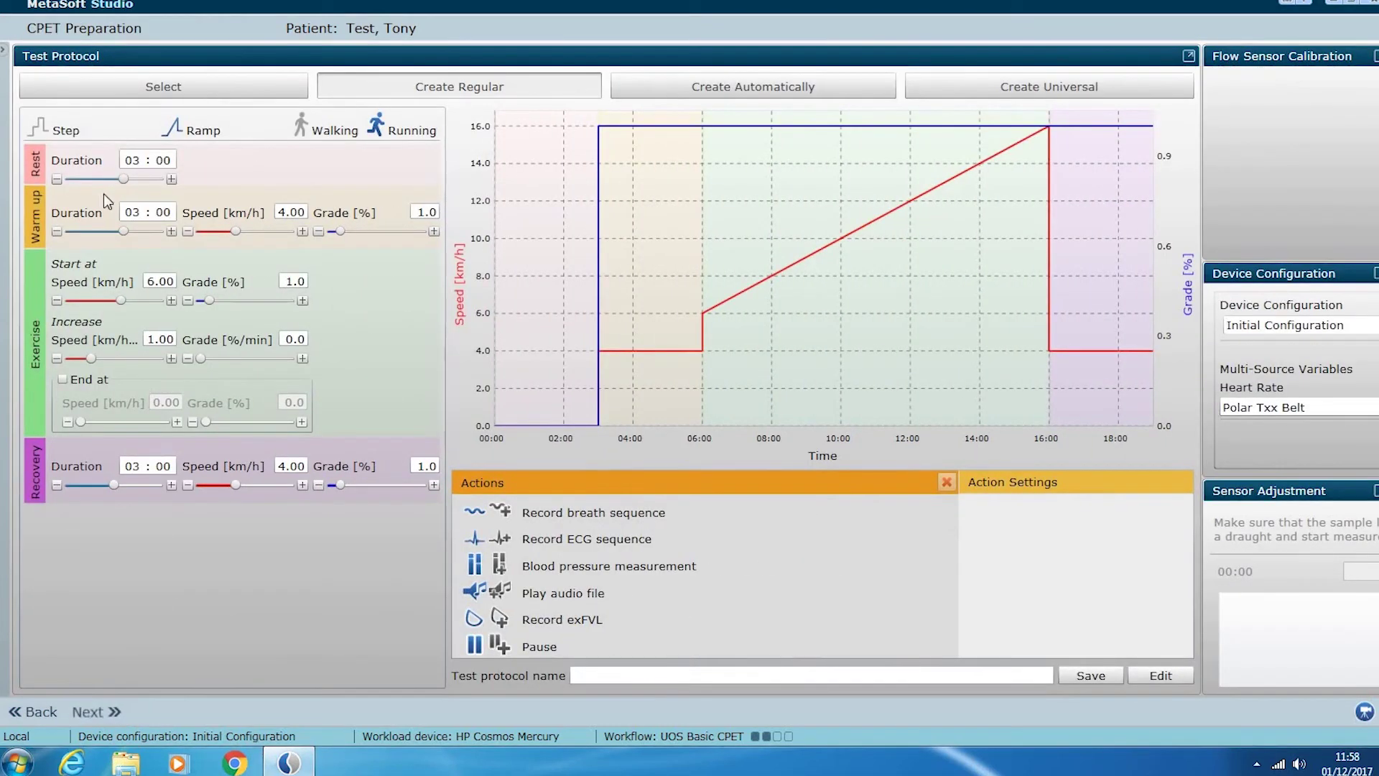
# Review the saved test protocols and the automatic and universal creation modes, and select the Bruce protocol.
pyautogui.click(43, 89)
pyautogui.click(43, 134)
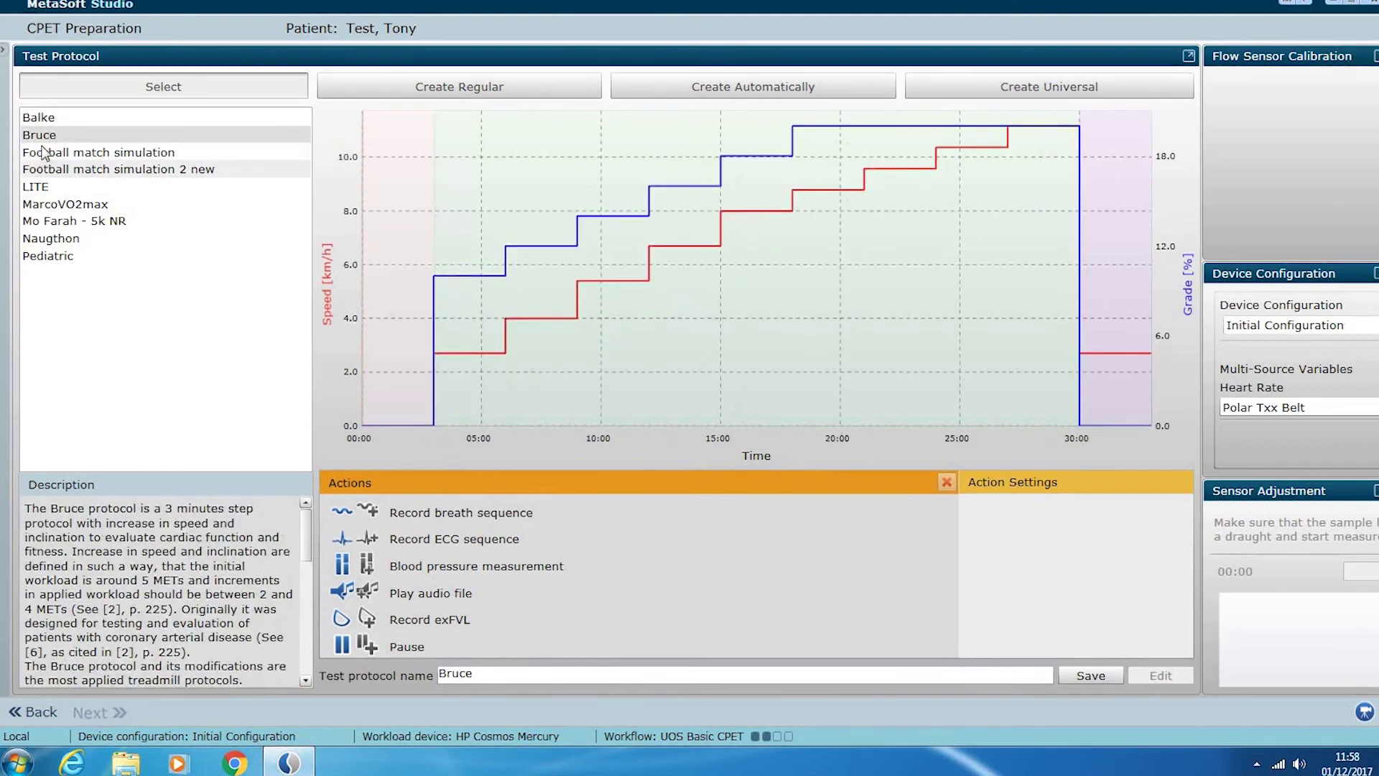
pyautogui.click(86, 152)
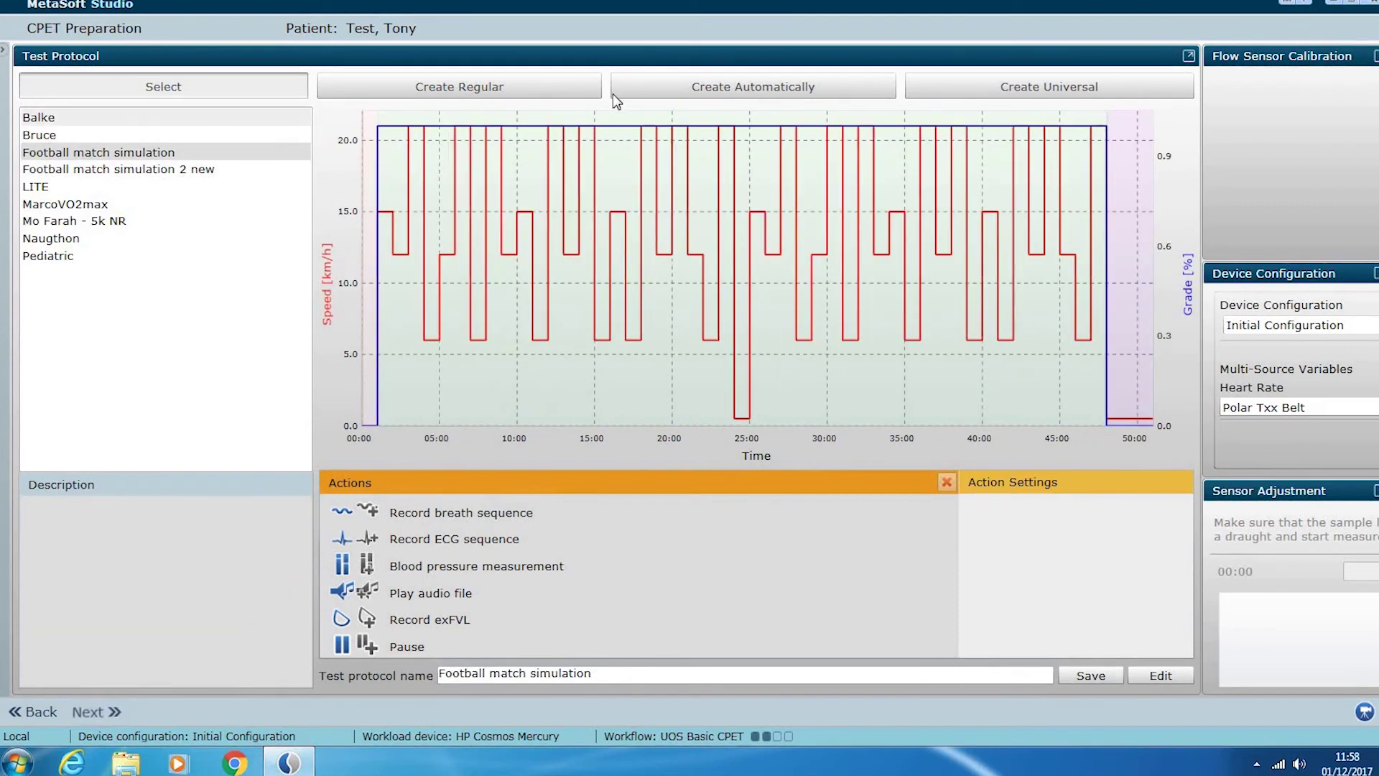
pyautogui.click(753, 85)
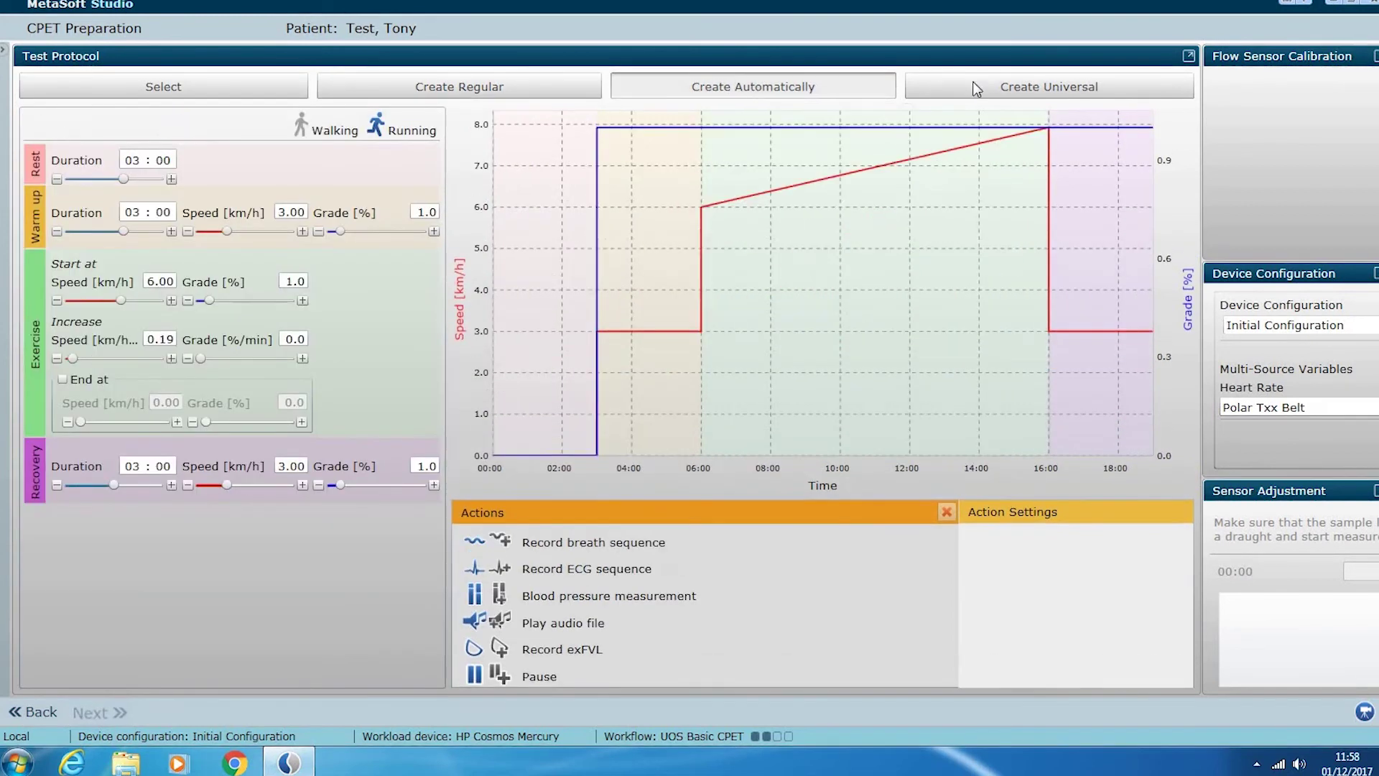
pyautogui.click(973, 85)
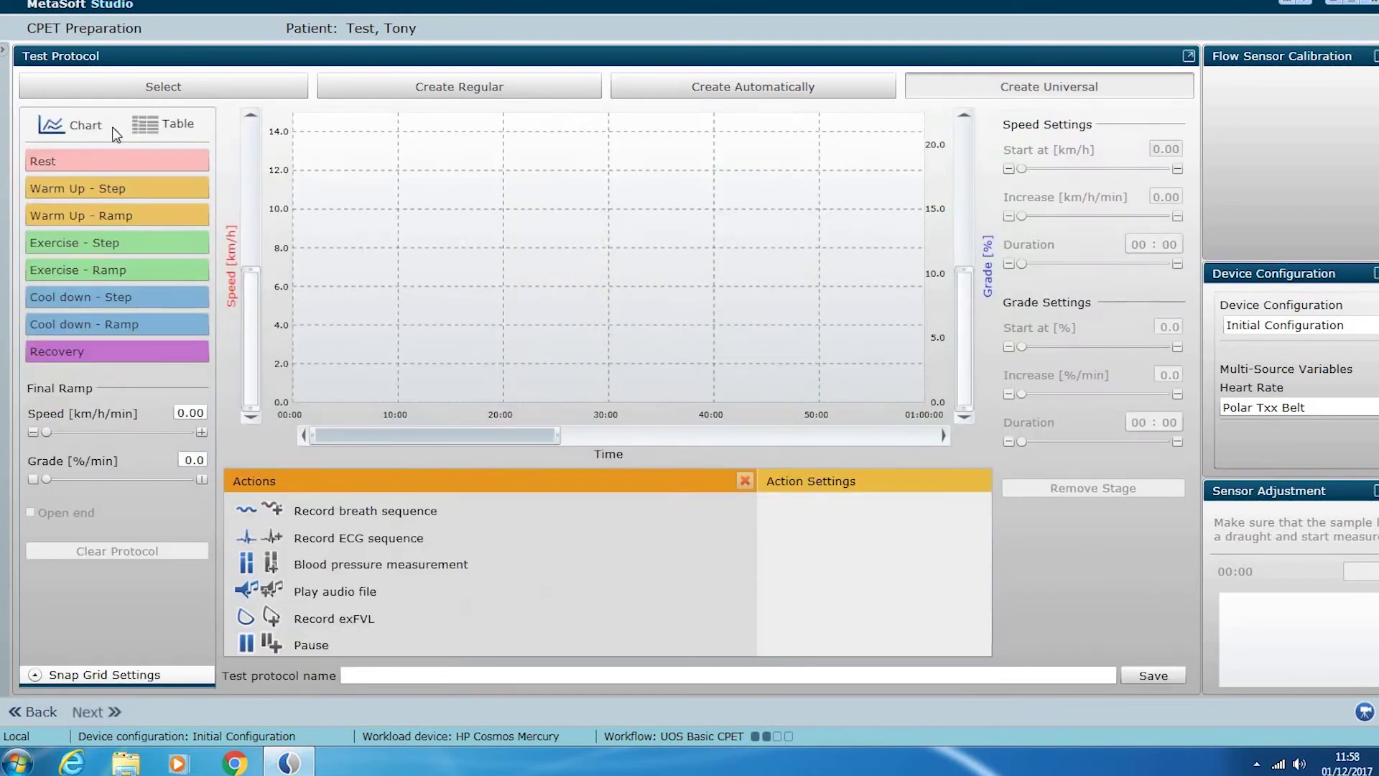
pyautogui.click(163, 86)
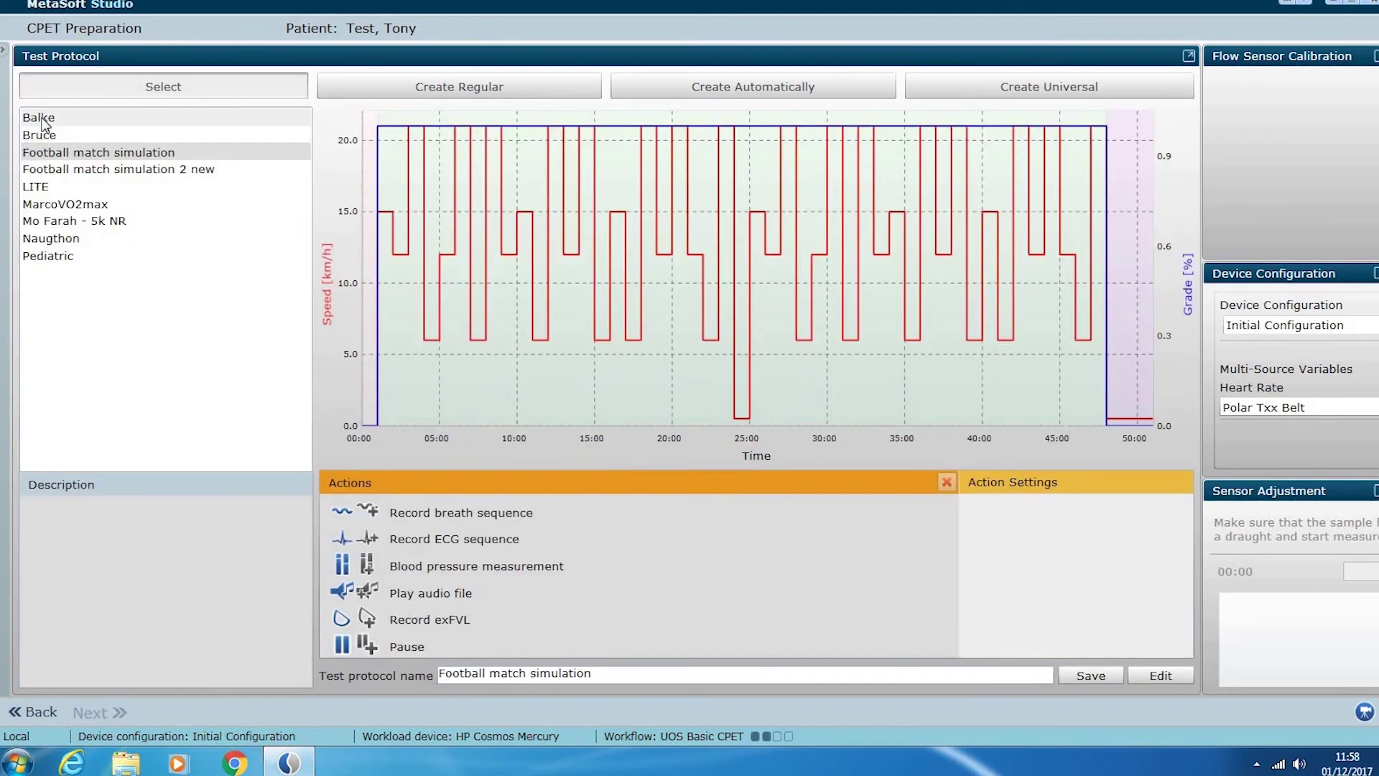
pyautogui.click(84, 136)
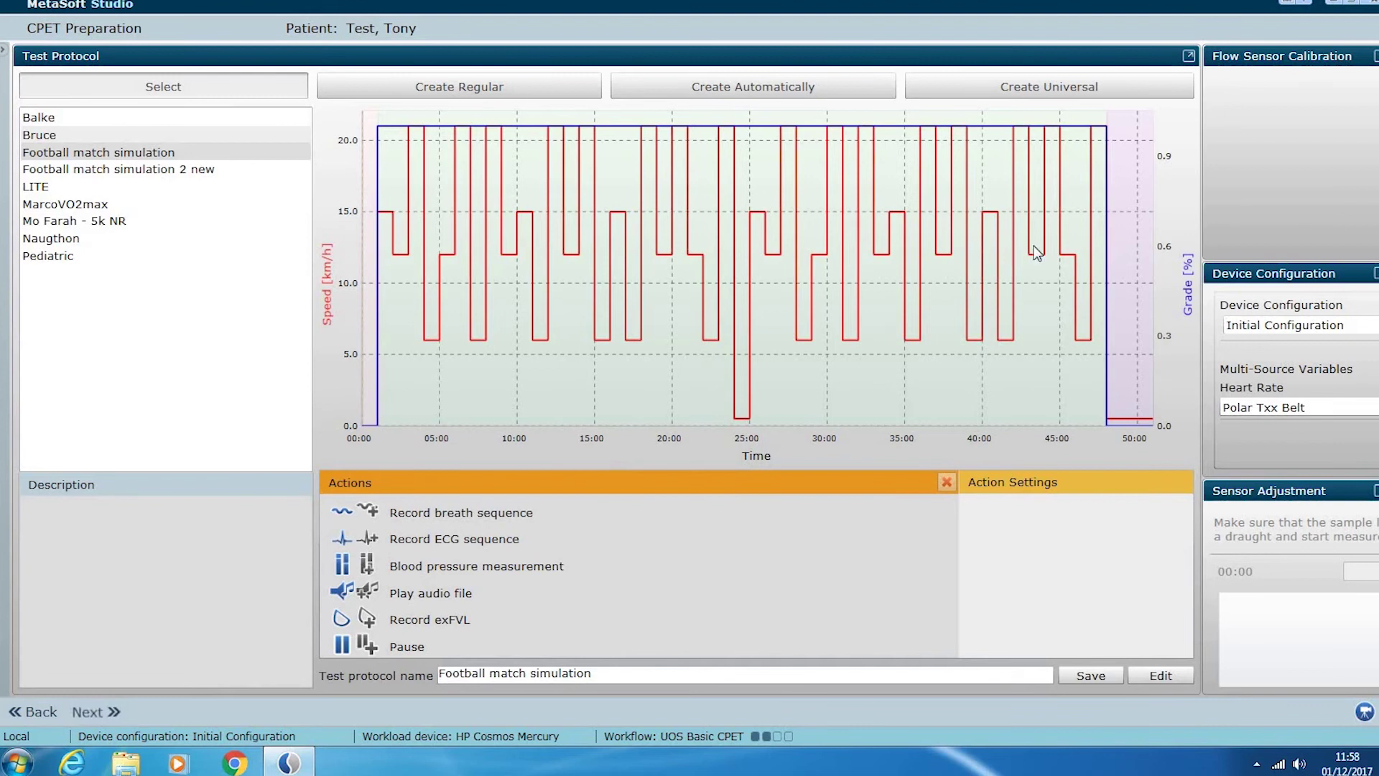
# Check the connection to all devices in the device configuration and dismiss the connection message.
pyautogui.click(1293, 276)
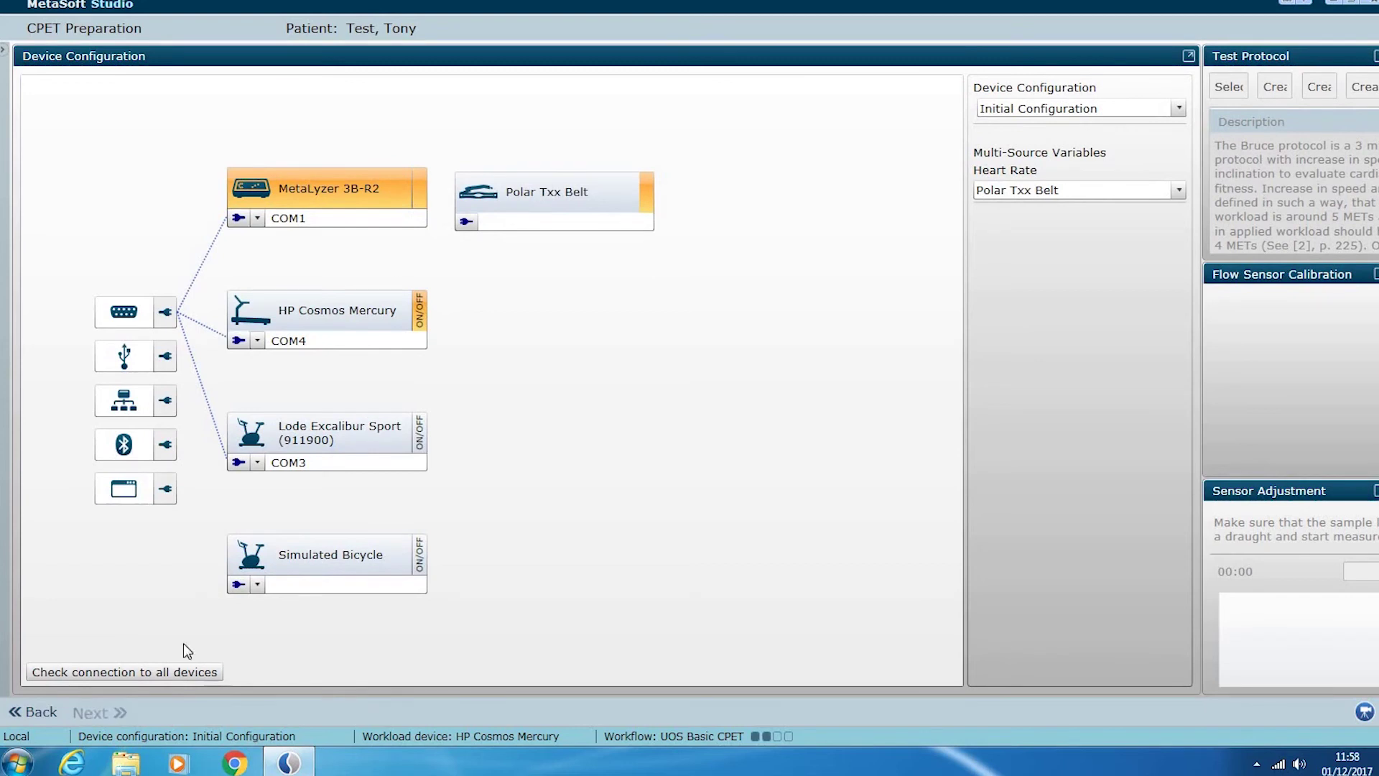
pyautogui.click(168, 672)
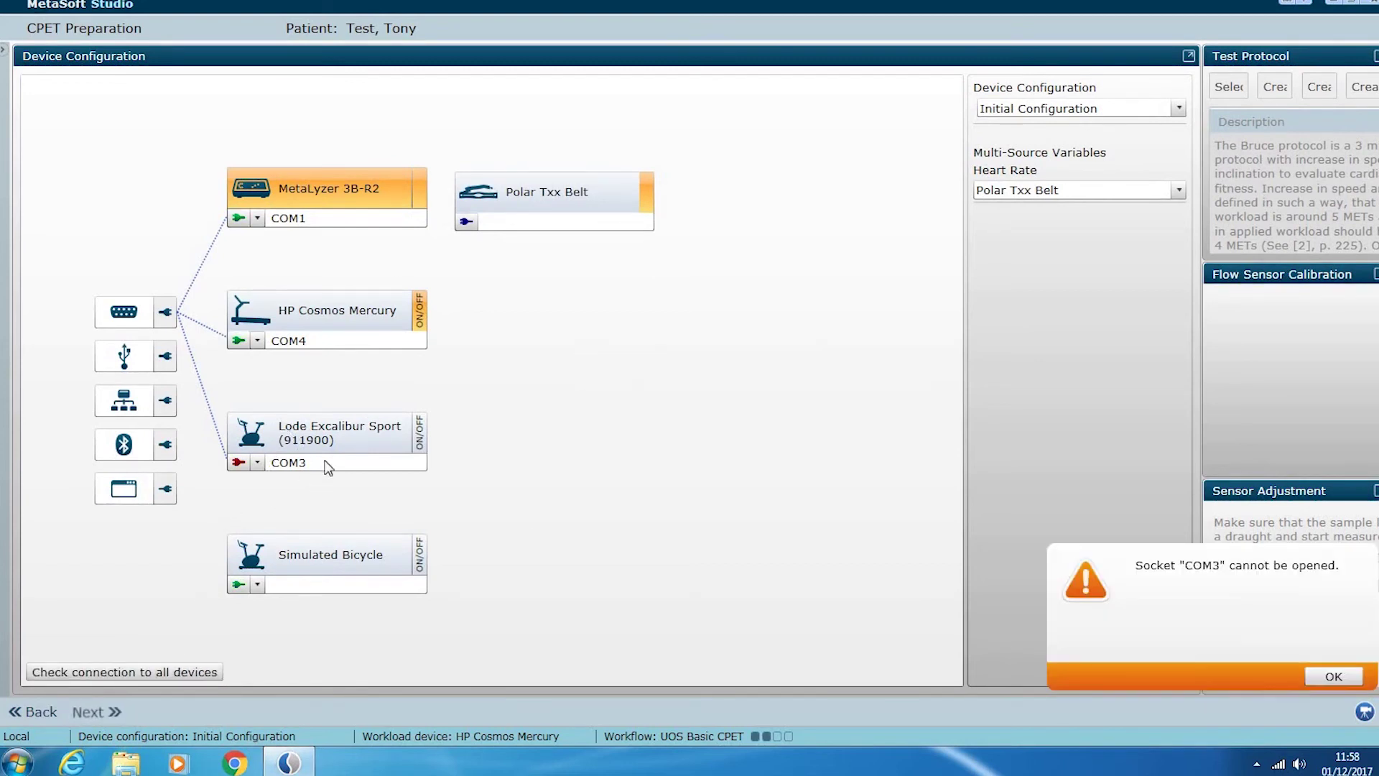
pyautogui.click(1334, 677)
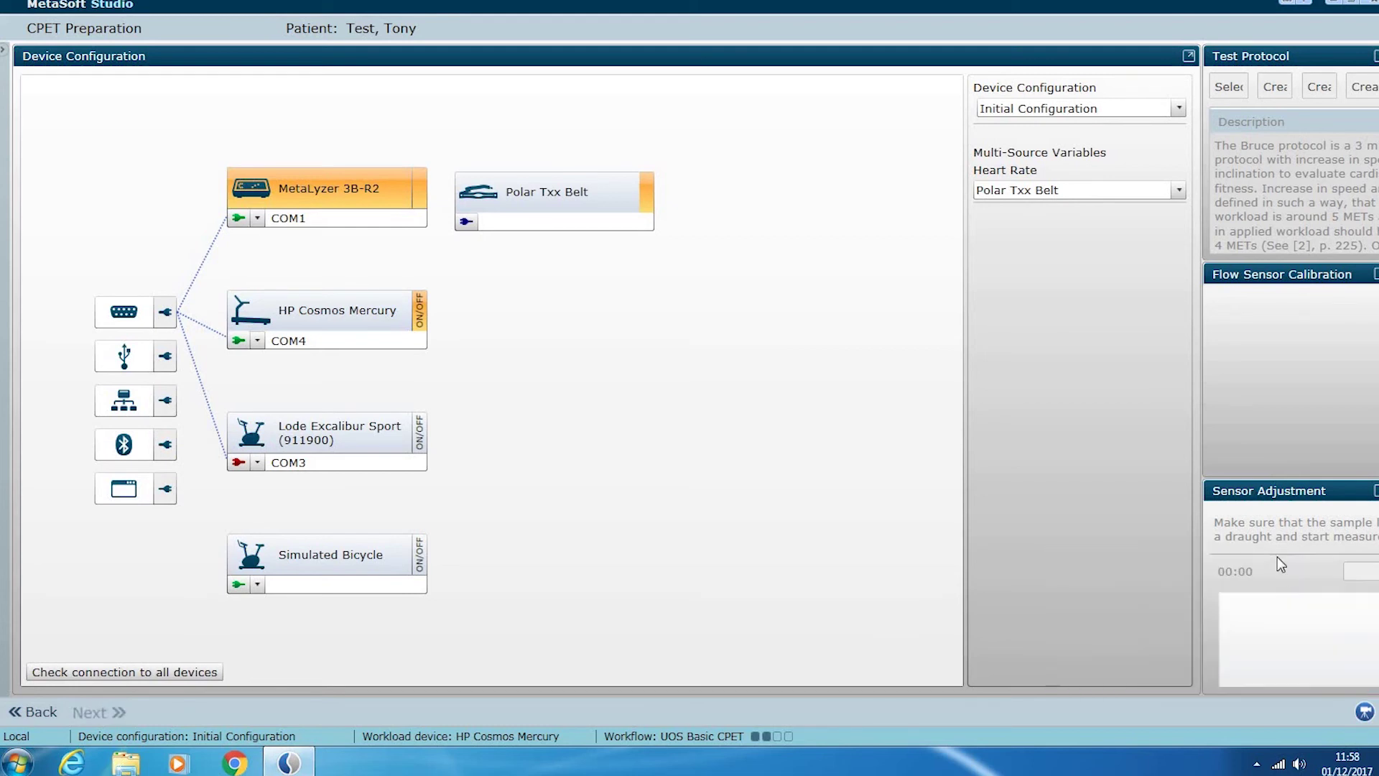
# Run the O2/CO2 sensor adjustment in ambient air and proceed to performing the CPET.
pyautogui.click(1273, 493)
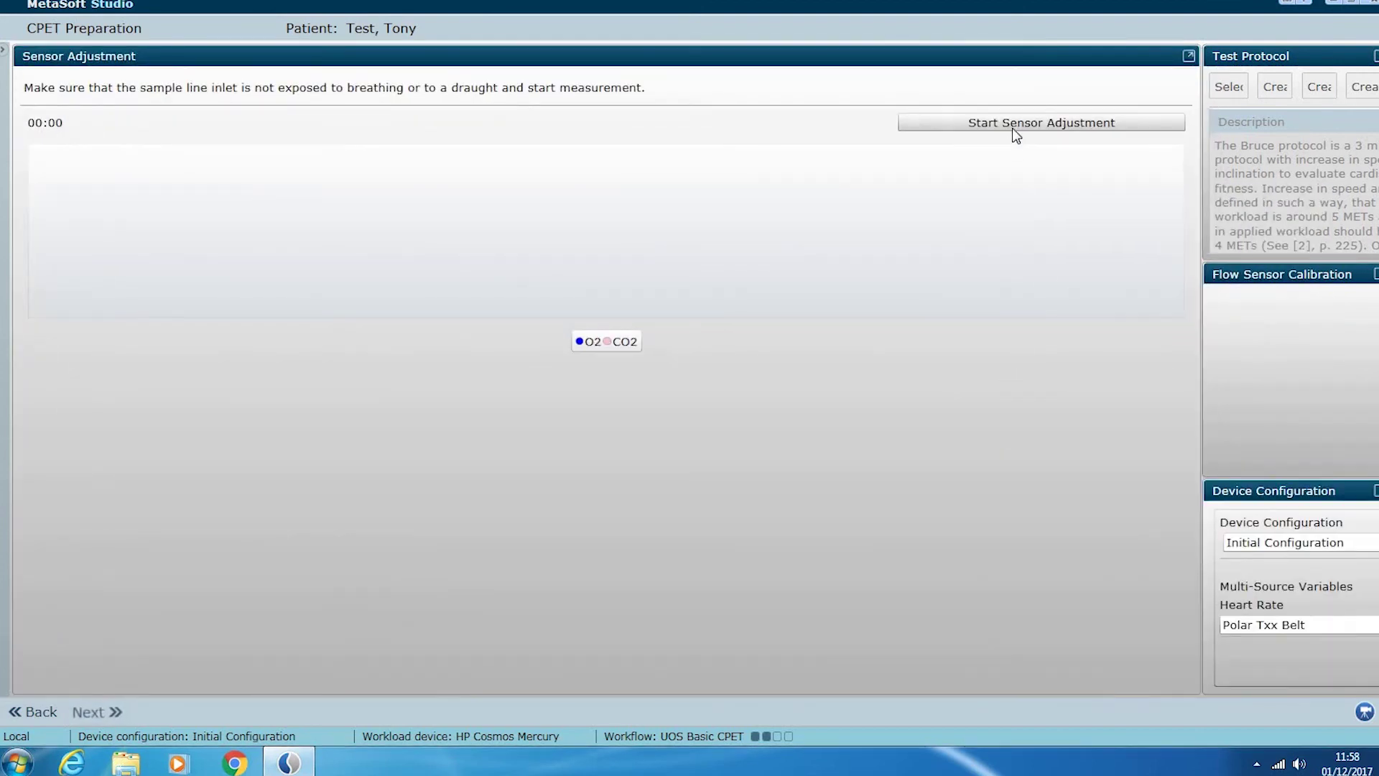
pyautogui.click(1014, 123)
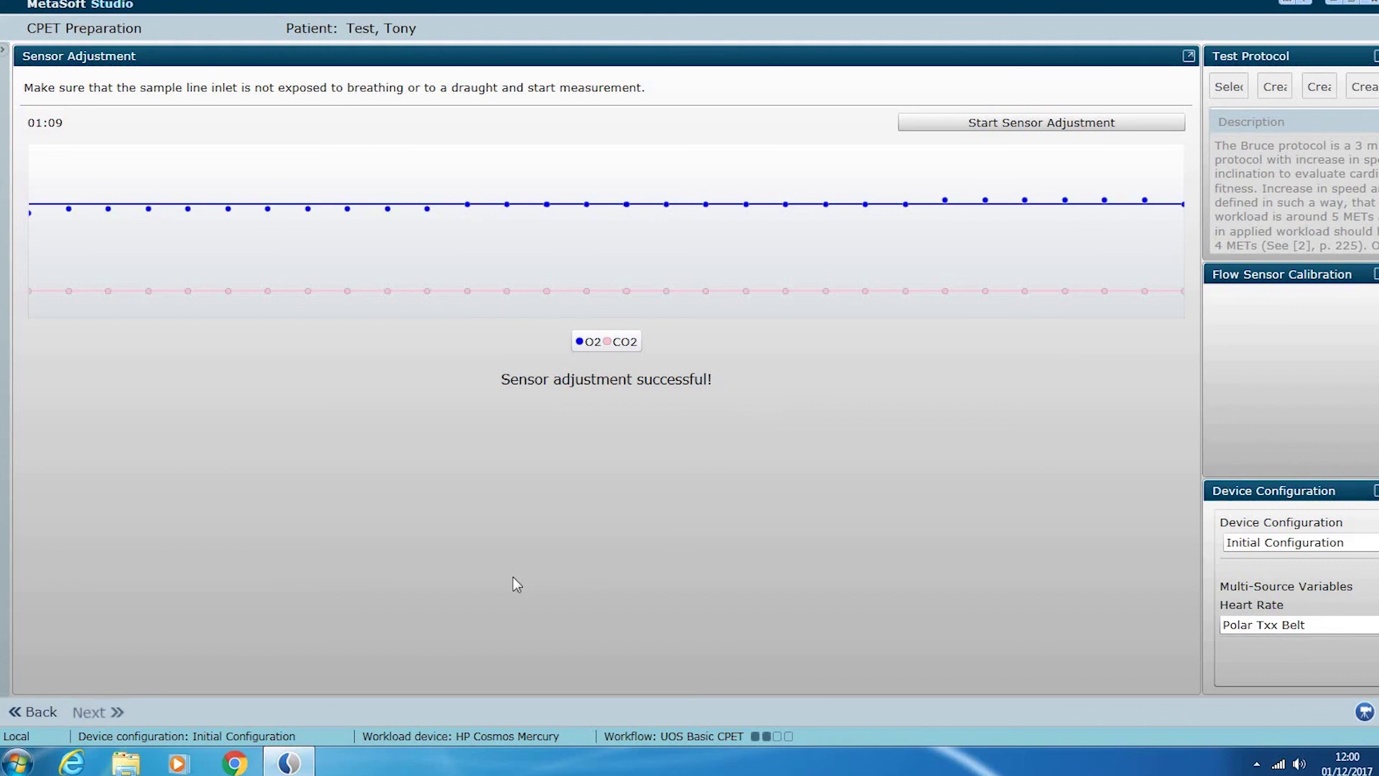
pyautogui.click(89, 712)
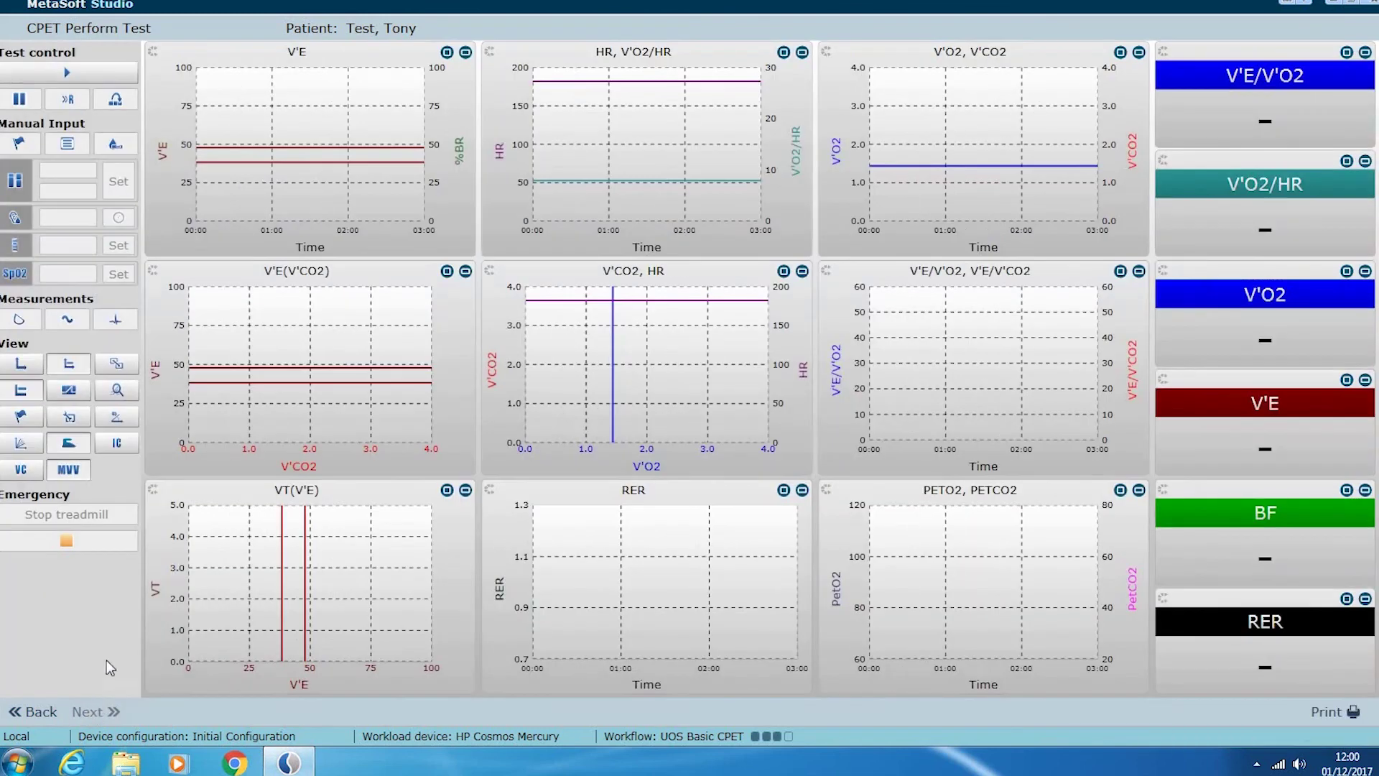
# Switch the test screen's charts and value displays to a different view layout.
pyautogui.click(121, 368)
pyautogui.click(205, 387)
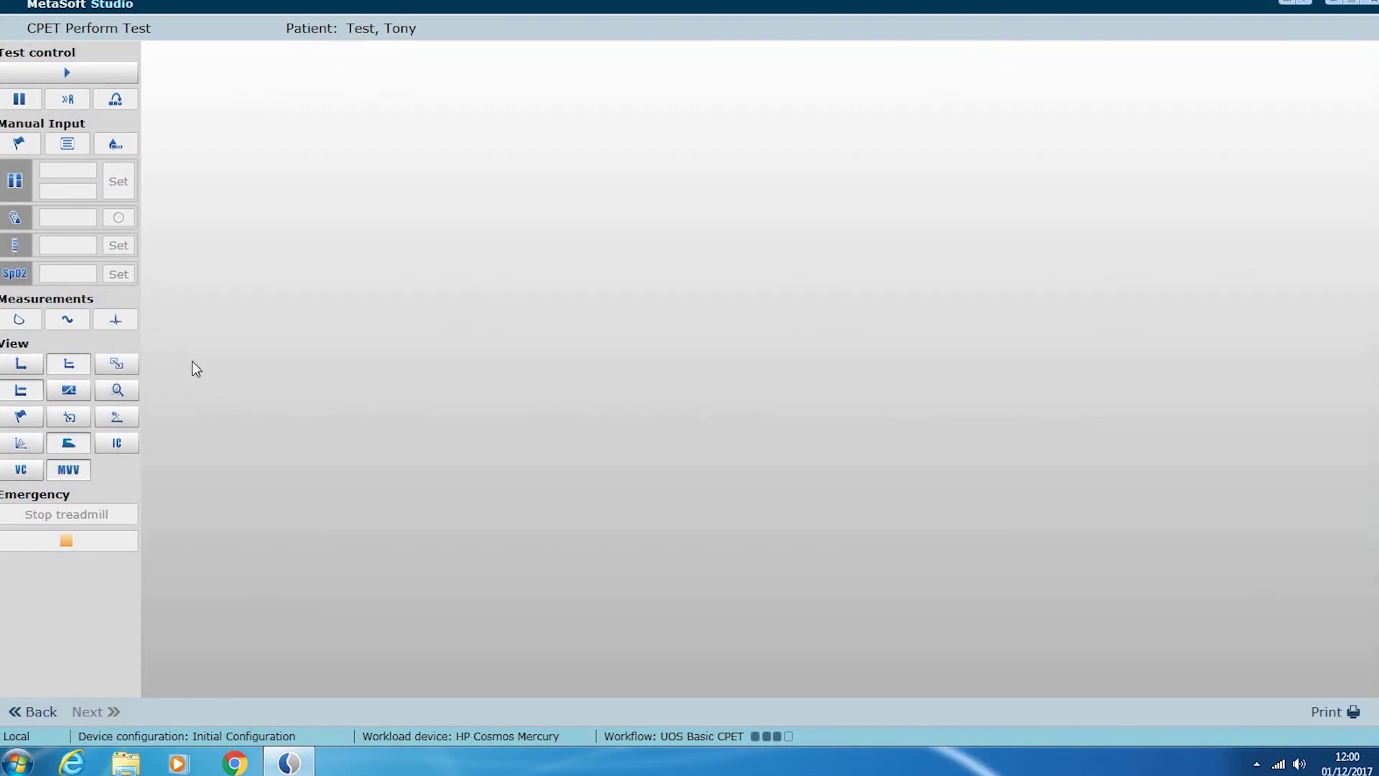